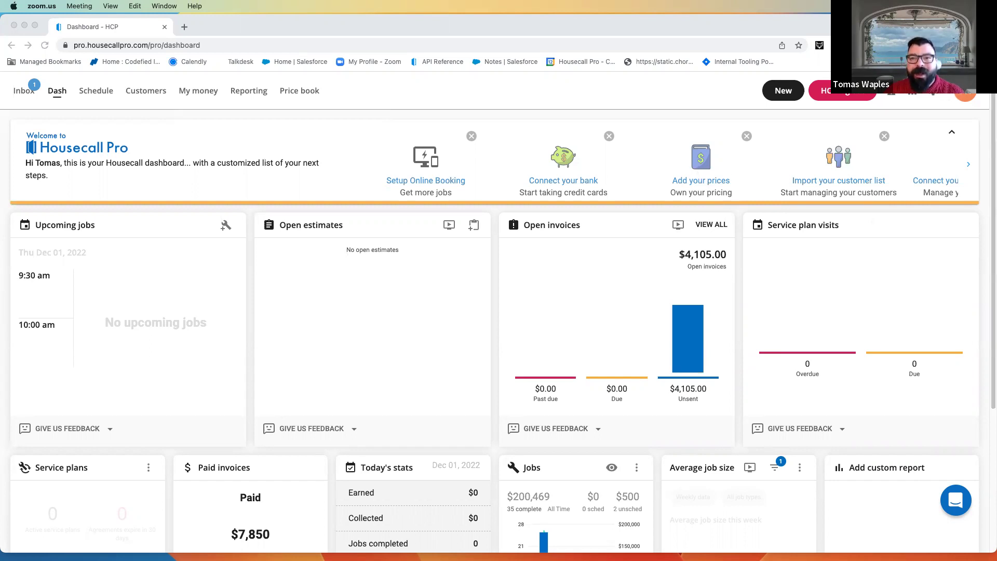
# - Go from My apps to the App store and scroll to QuickBooks Online under Operations
pyautogui.click(913, 92)
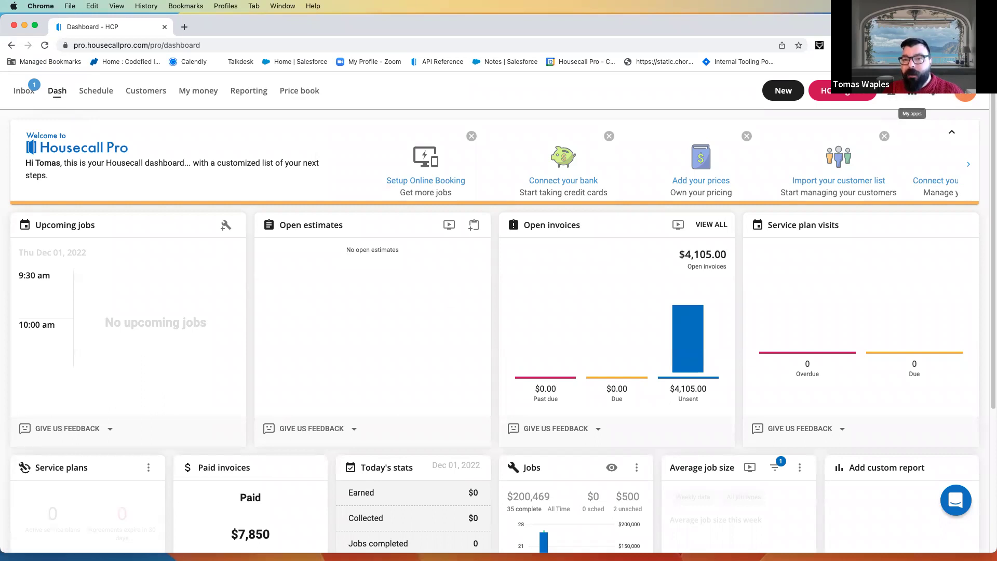
pyautogui.click(912, 92)
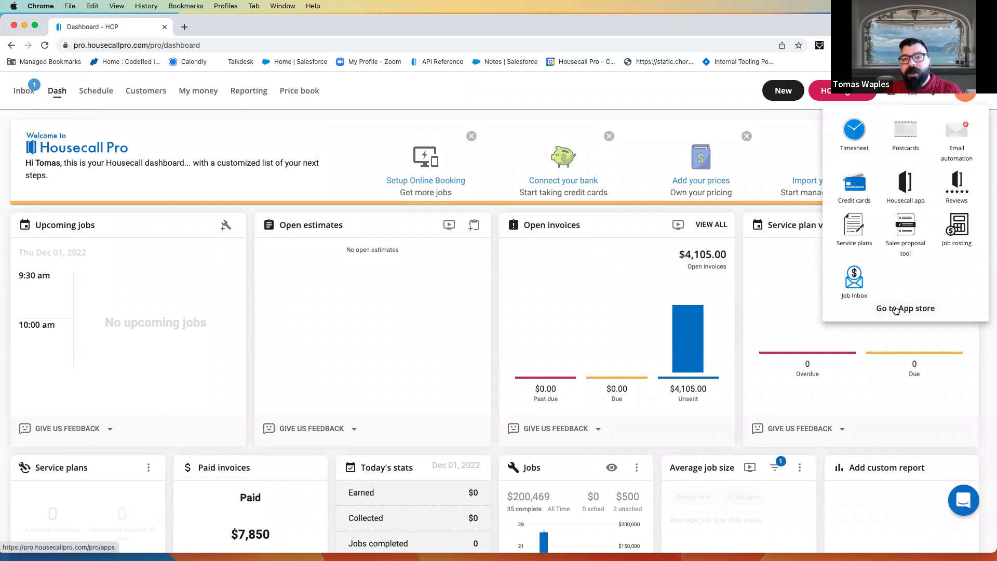
pyautogui.click(896, 309)
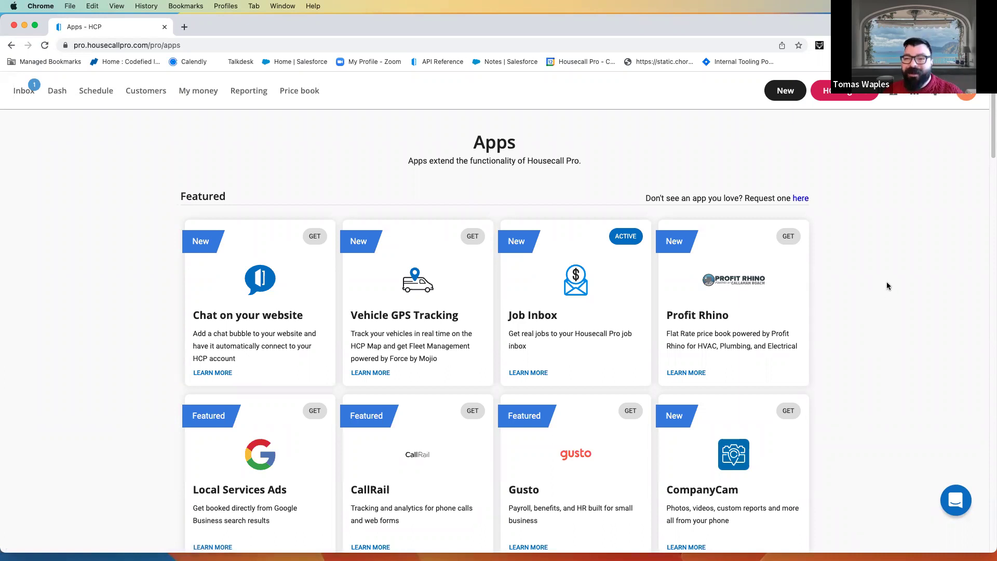
pyautogui.scroll(-10, 887, 283)
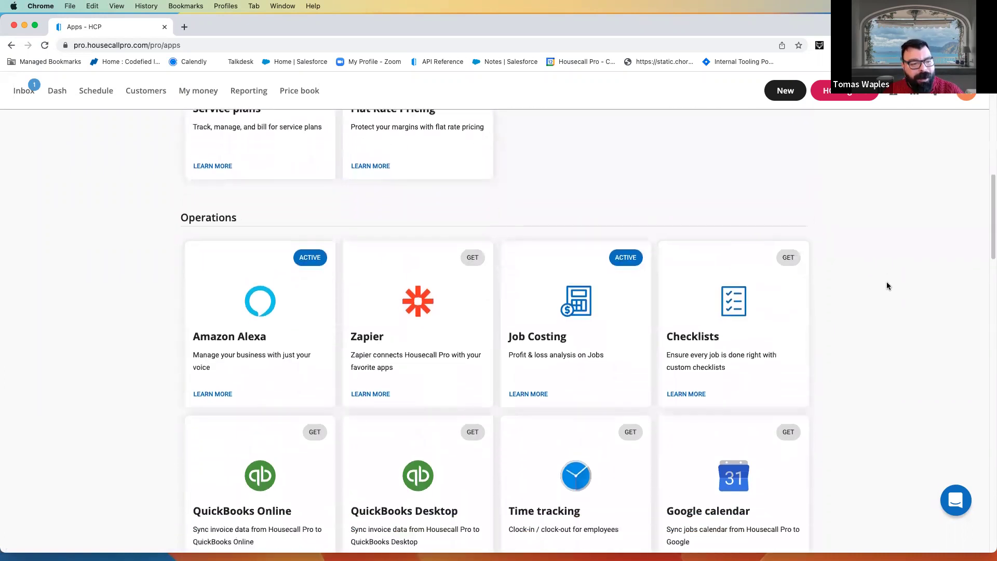
pyautogui.scroll(-2, 887, 282)
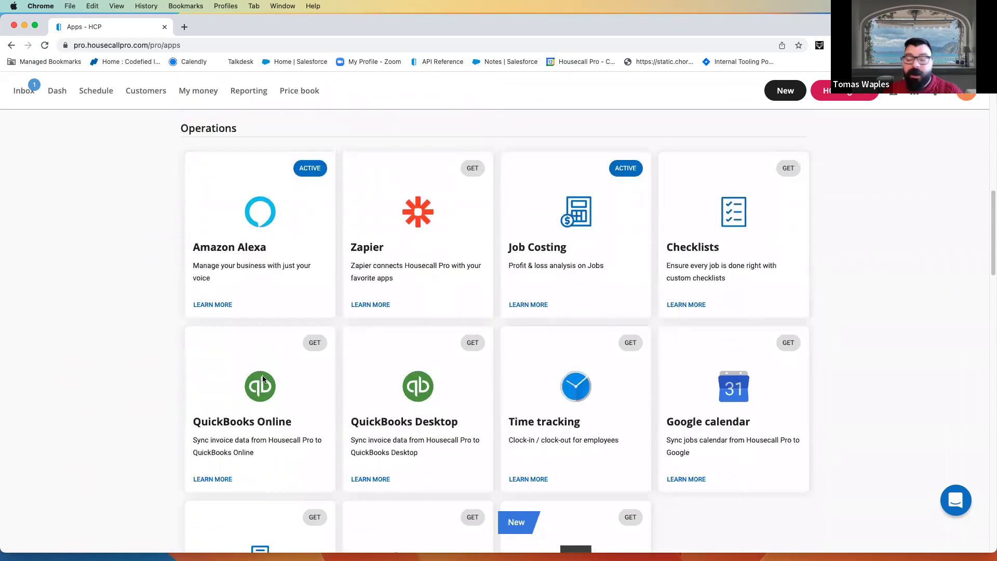
# - Open the QuickBooks Online app details and connect the account to QuickBooks
pyautogui.click(220, 477)
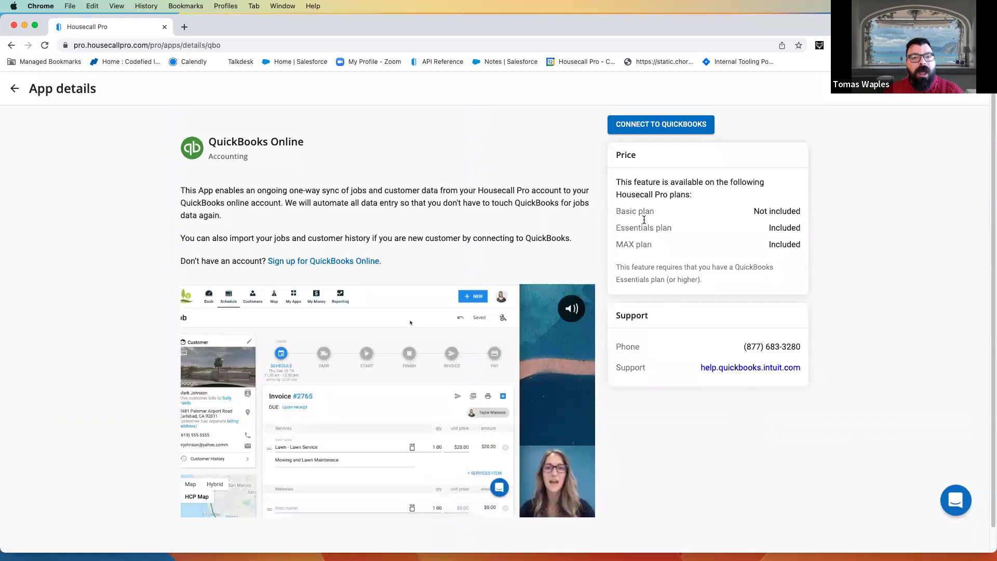
pyautogui.click(656, 130)
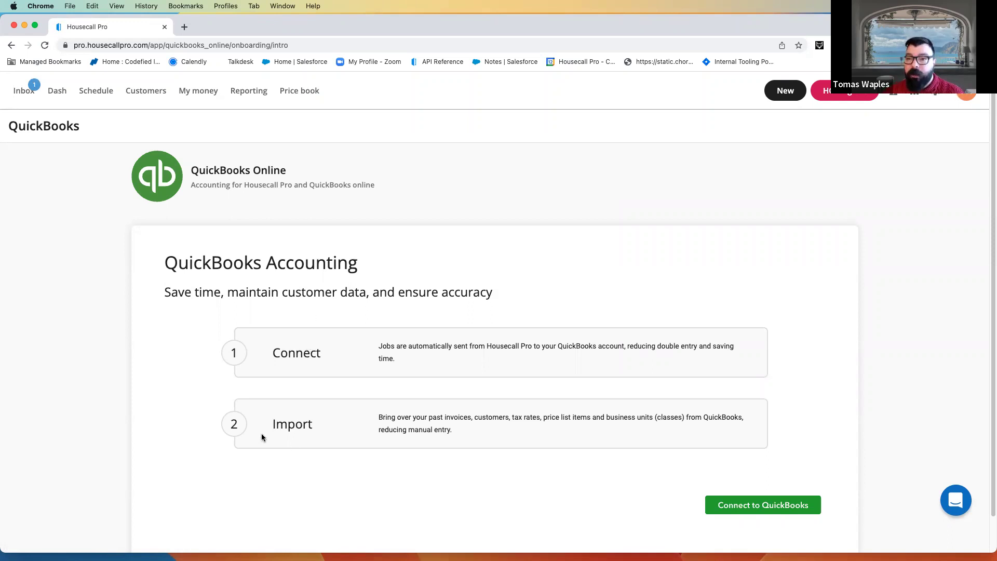
pyautogui.scroll(-2, 248, 434)
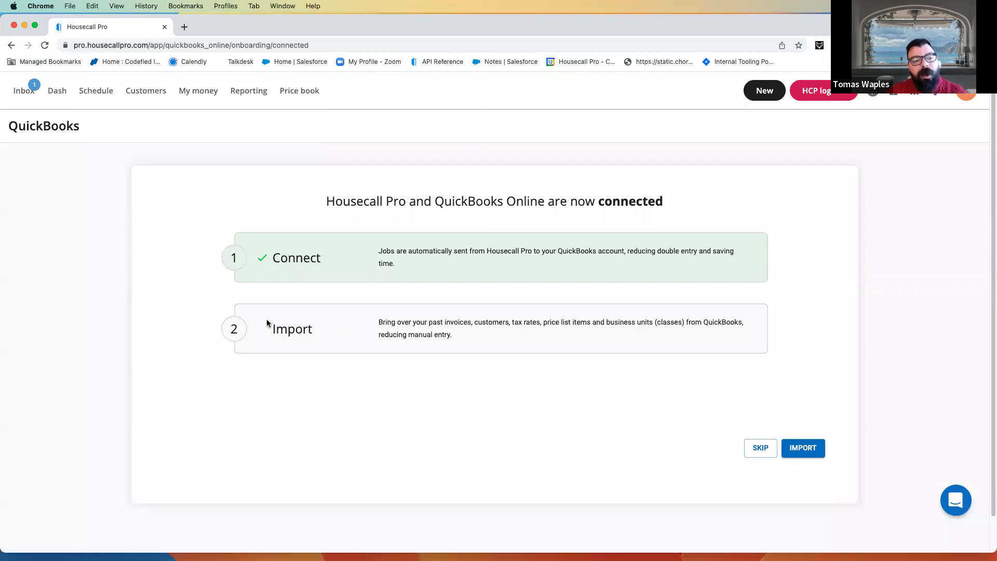
# - Start the QuickBooks import, review the Specific start date description, then select All time
pyautogui.click(816, 447)
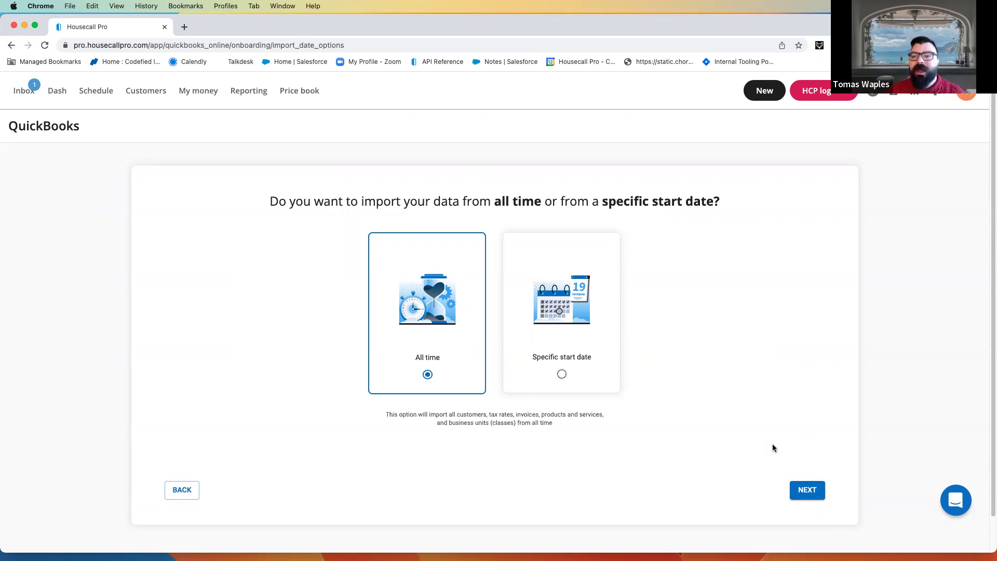
pyautogui.click(562, 373)
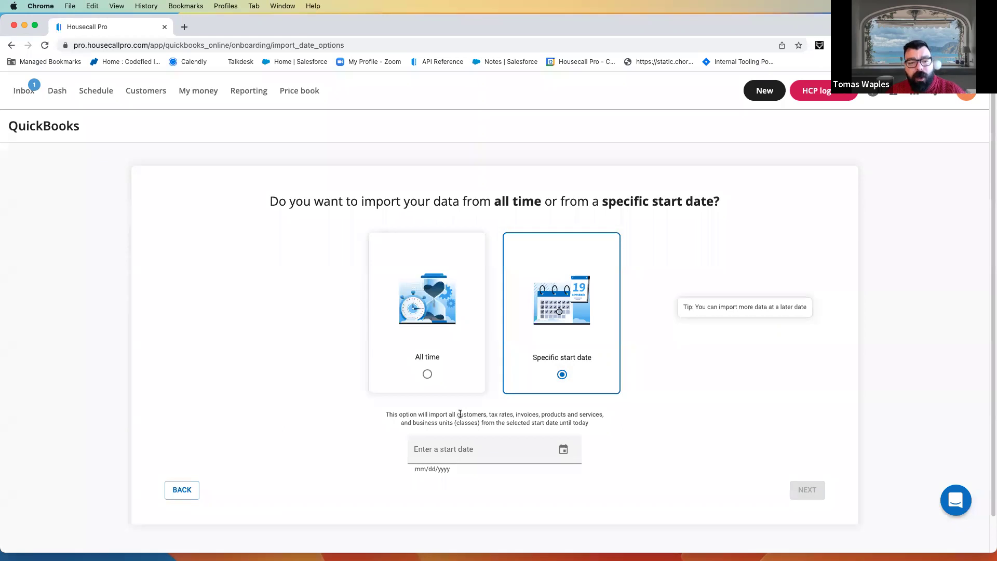
pyautogui.moveTo(458, 414); pyautogui.dragTo(477, 414)
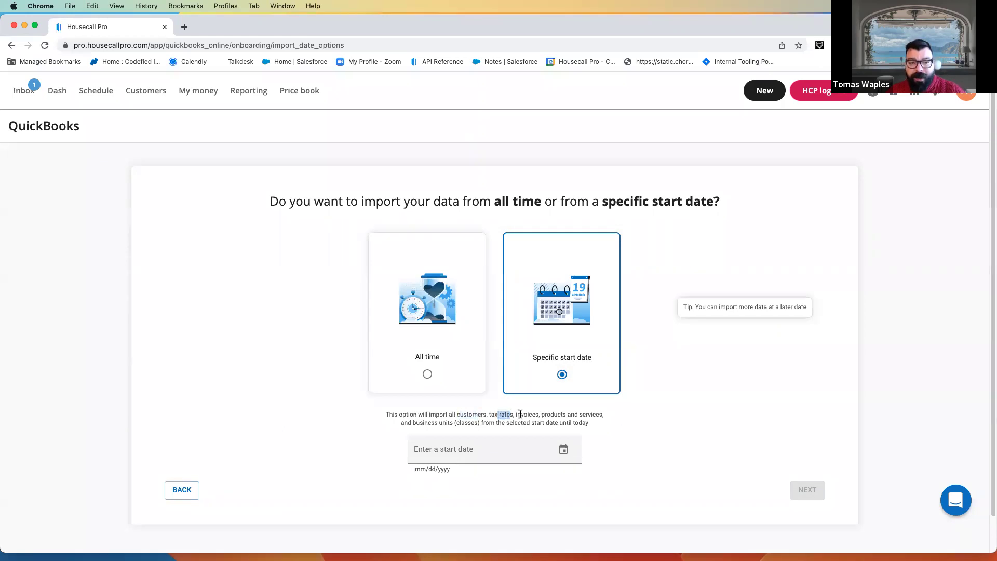
pyautogui.moveTo(550, 414); pyautogui.dragTo(592, 414)
pyautogui.moveTo(418, 424); pyautogui.dragTo(438, 423)
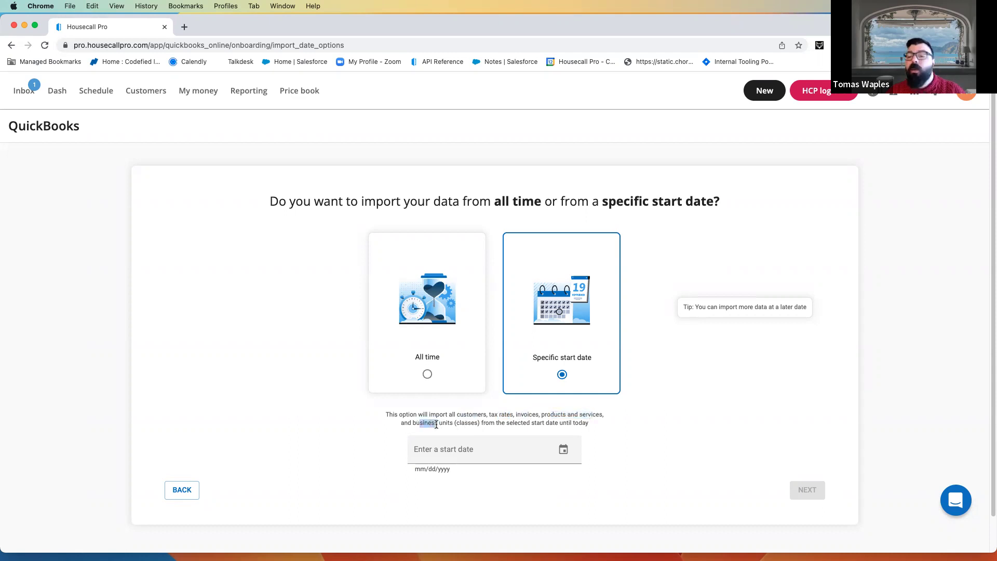
pyautogui.doubleClick(467, 422)
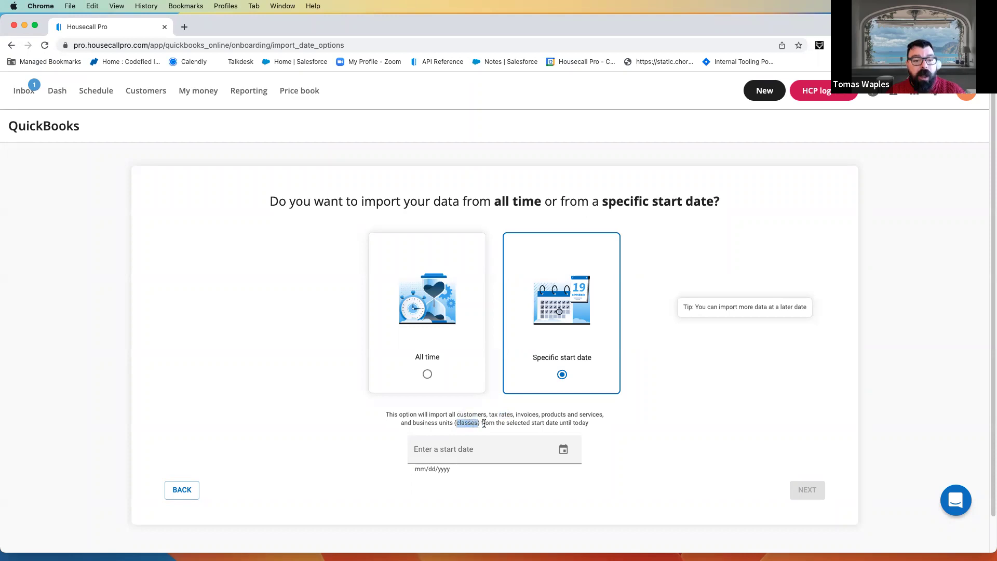
pyautogui.moveTo(499, 422); pyautogui.dragTo(578, 426)
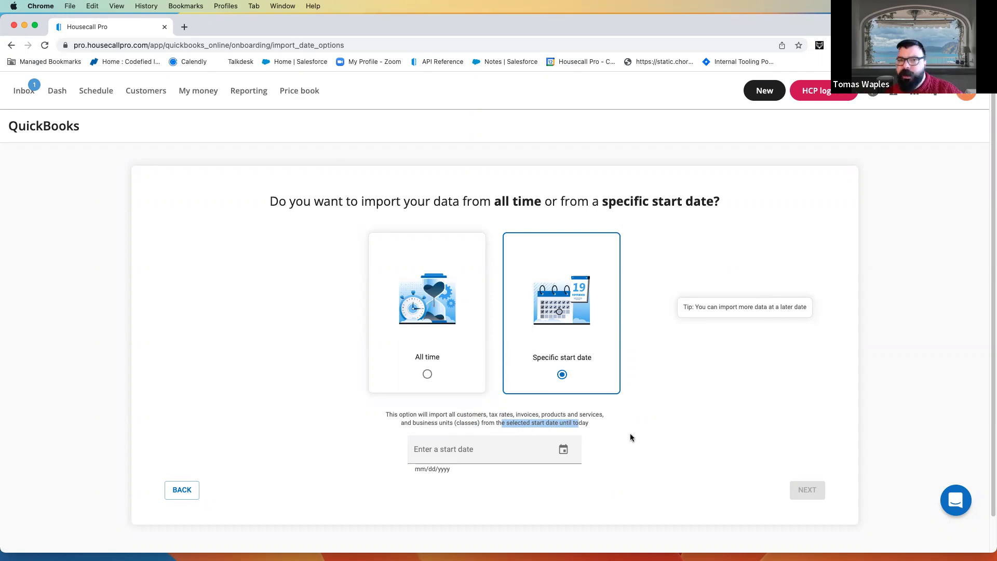
pyautogui.click(457, 334)
pyautogui.click(426, 373)
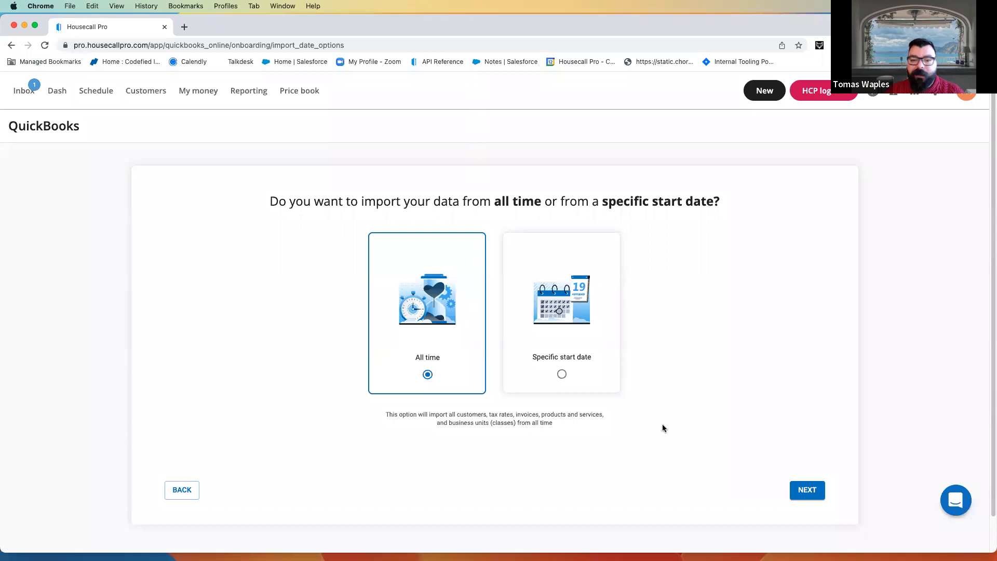
# - Continue past the All time choice to the Import Options page
pyautogui.click(807, 490)
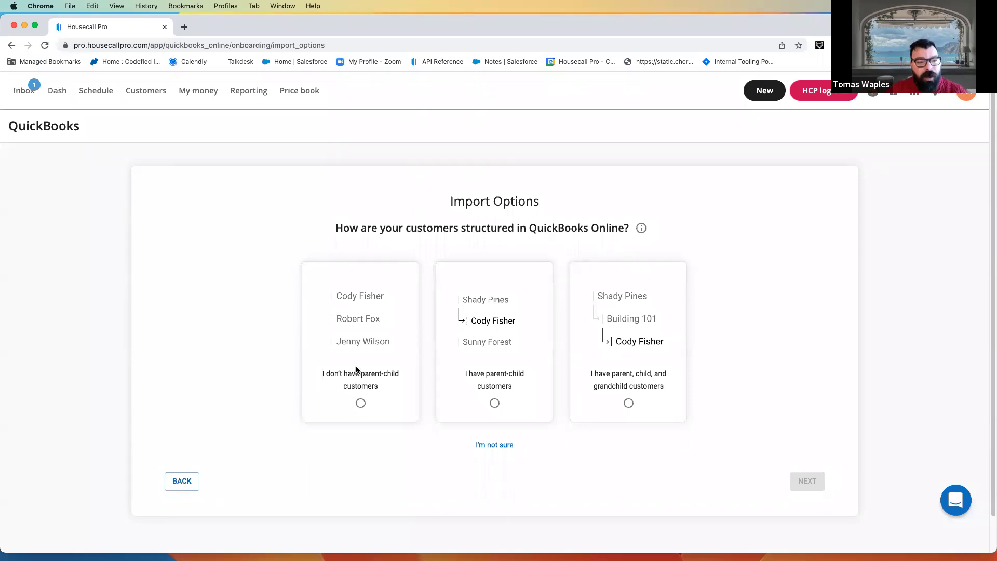
# - Select 'I don't have parent-child customers' and begin the QuickBooks import
pyautogui.click(360, 404)
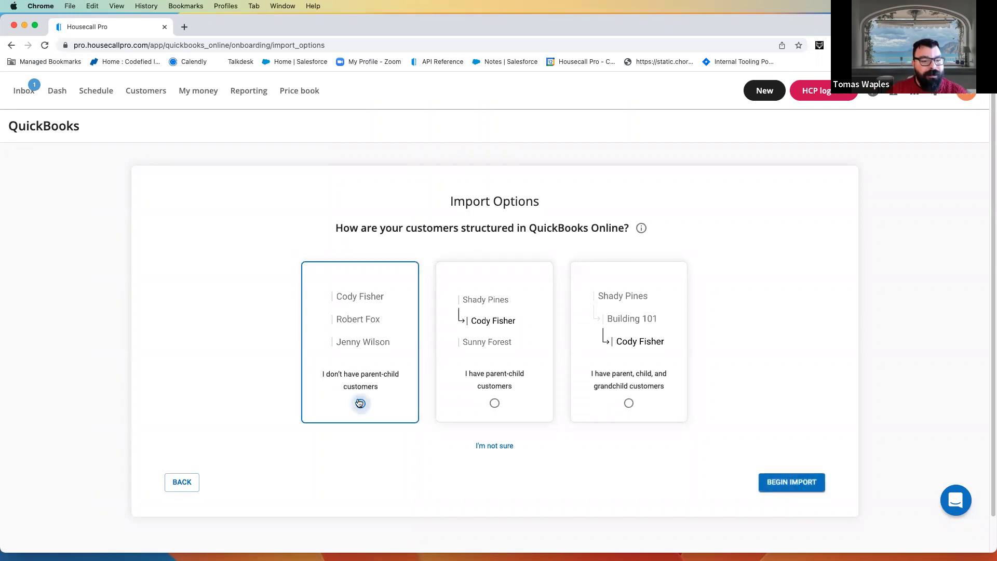
pyautogui.click(807, 486)
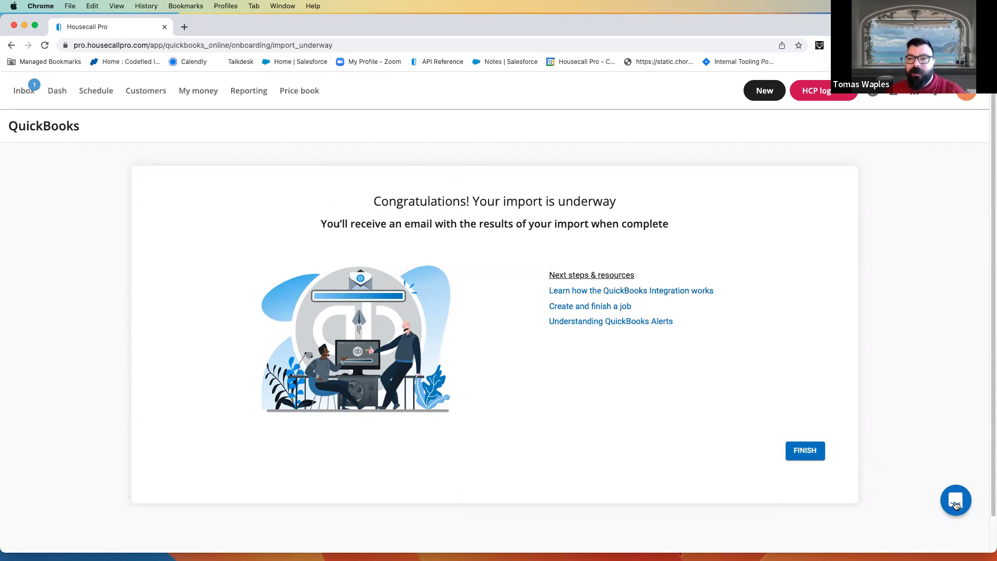
# - Open the support chat, view past message conversations, then close the panel
pyautogui.click(955, 505)
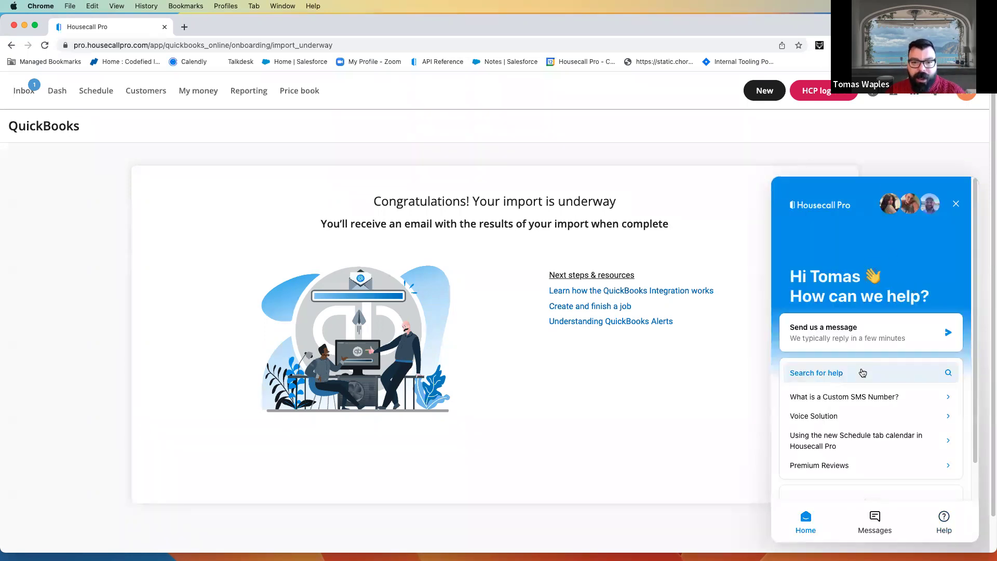
pyautogui.scroll(-2, 862, 372)
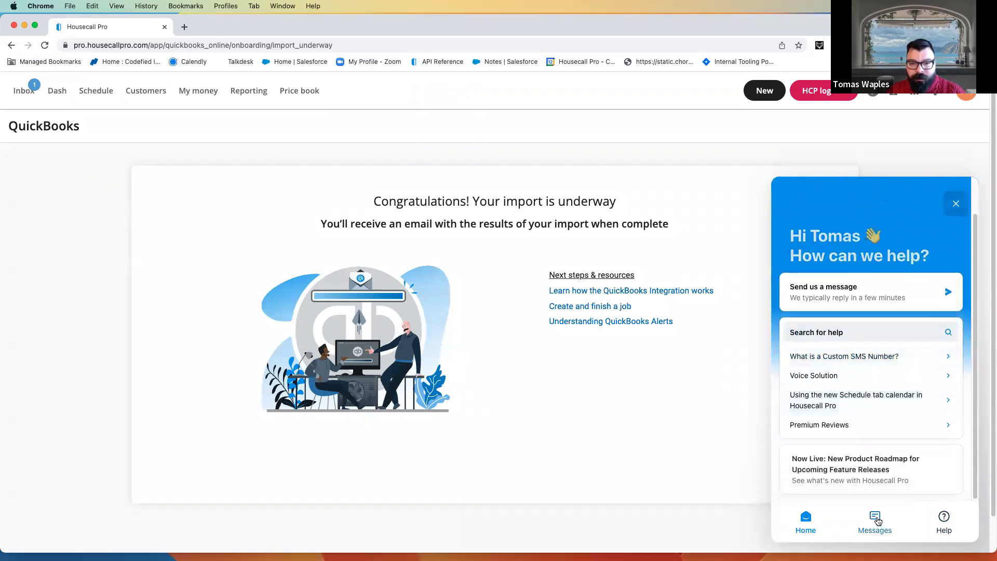
pyautogui.click(876, 518)
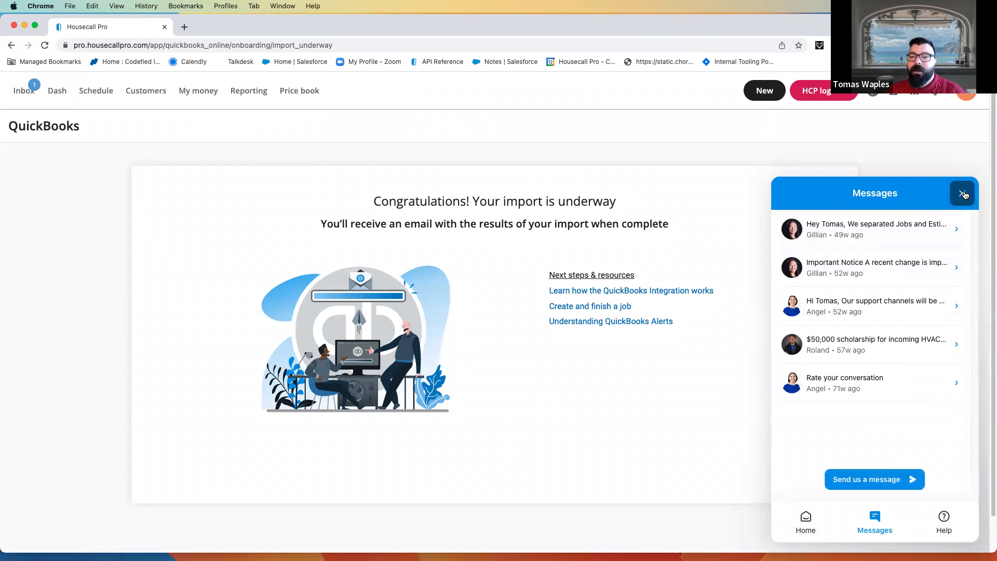
pyautogui.click(962, 193)
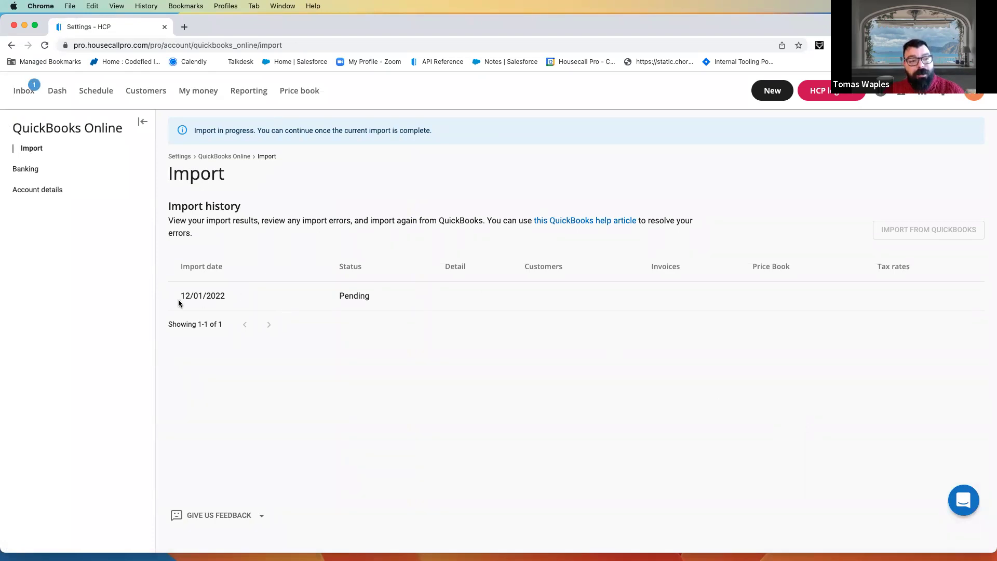
pyautogui.tripleClick(203, 296)
pyautogui.moveTo(322, 296); pyautogui.dragTo(365, 297)
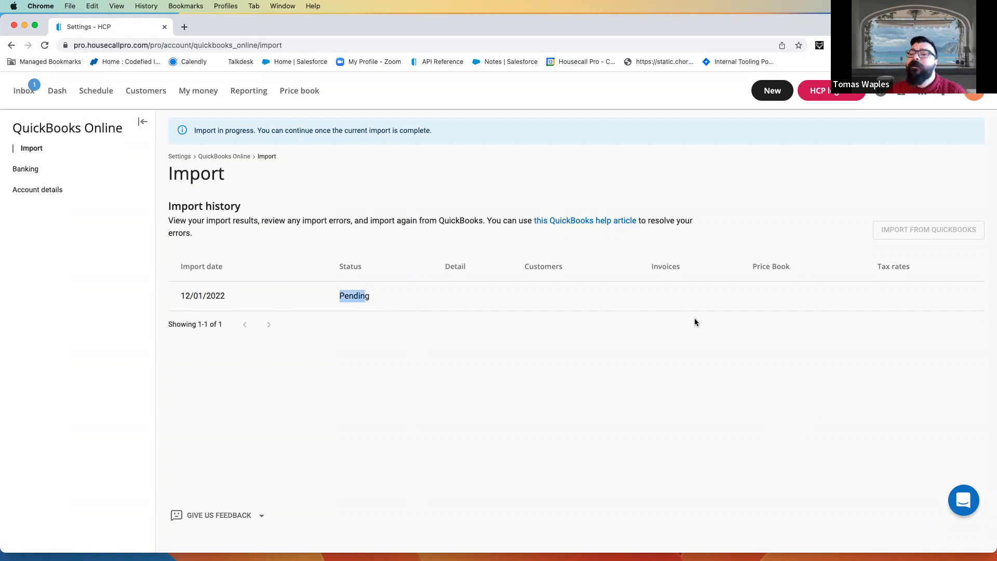
pyautogui.moveTo(523, 267); pyautogui.dragTo(849, 263)
pyautogui.click(901, 280)
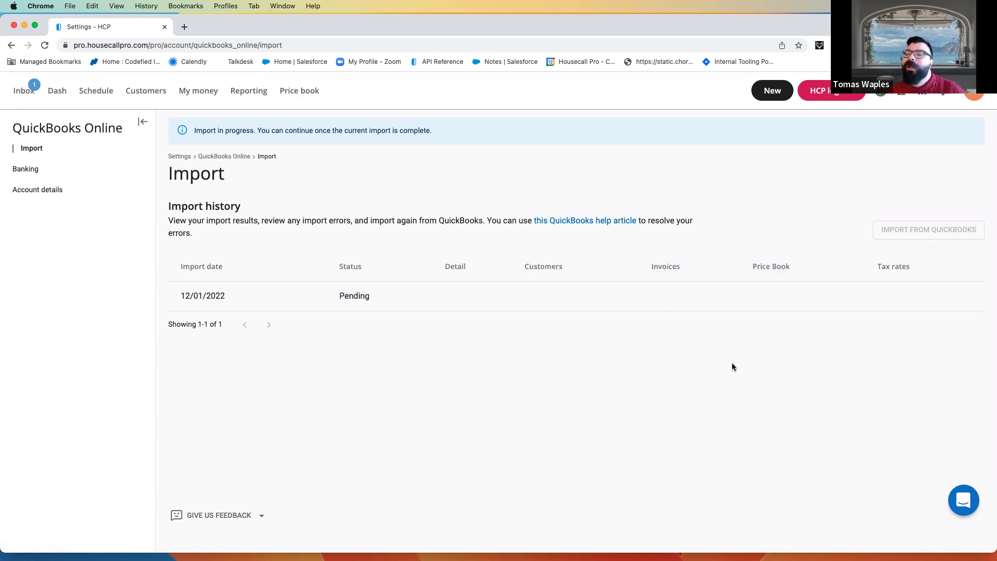
# - Open QuickBooks Online Banking settings, which offer linking a bank account for payments
pyautogui.click(27, 169)
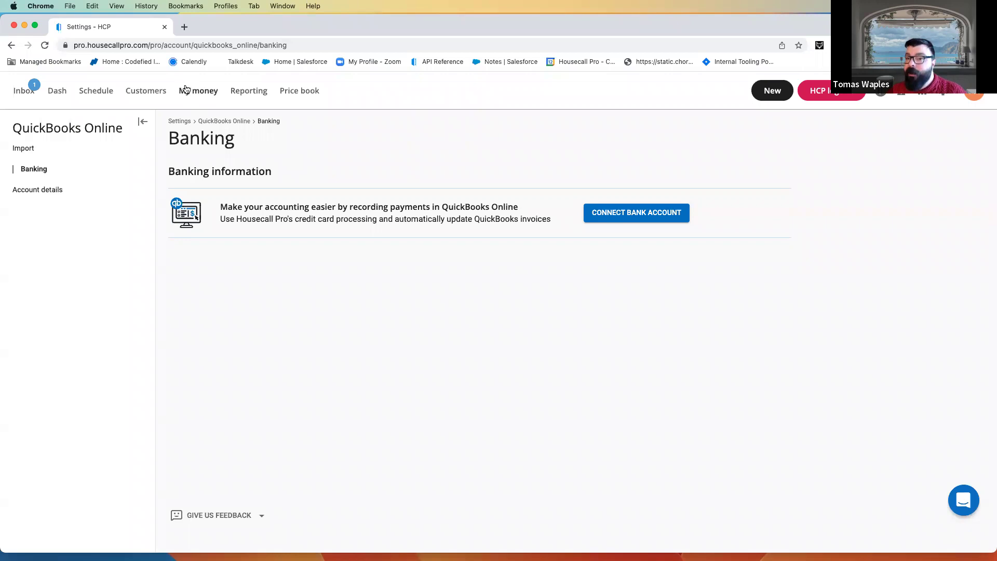
# - Open Account details and scroll through the data summary counts and Connected status
pyautogui.click(49, 189)
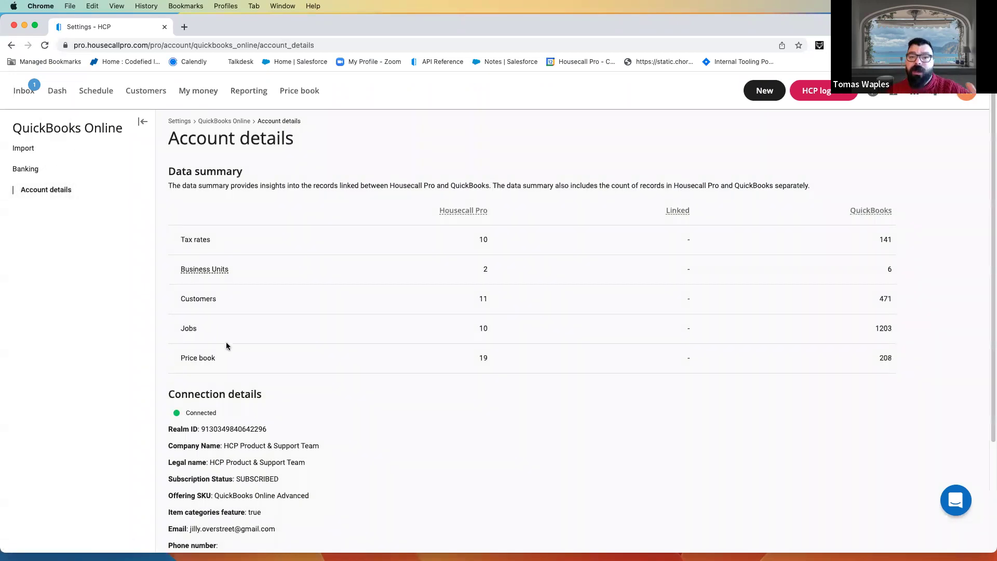
pyautogui.scroll(-1, 231, 346)
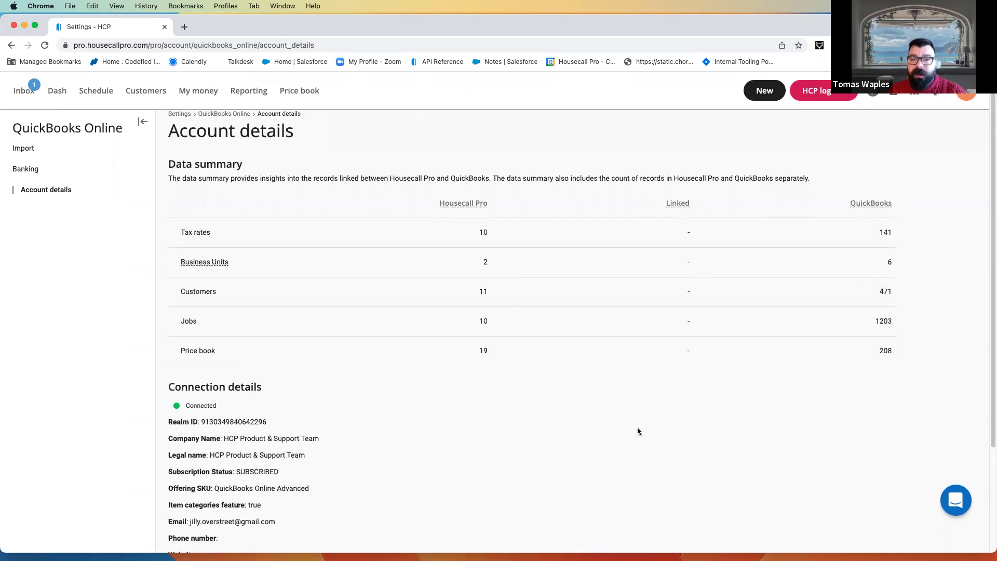
pyautogui.scroll(-1, 638, 431)
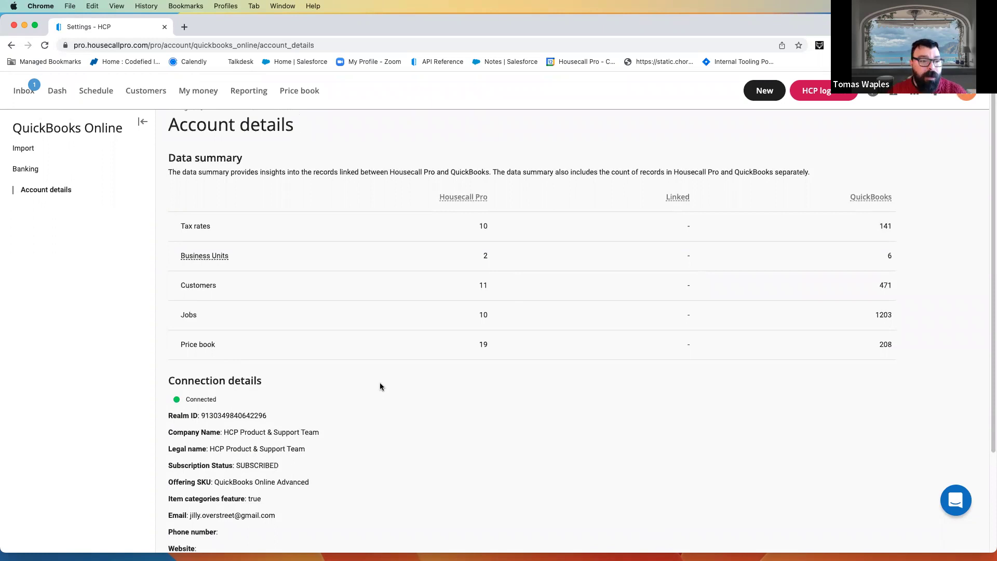
pyautogui.scroll(-5, 380, 383)
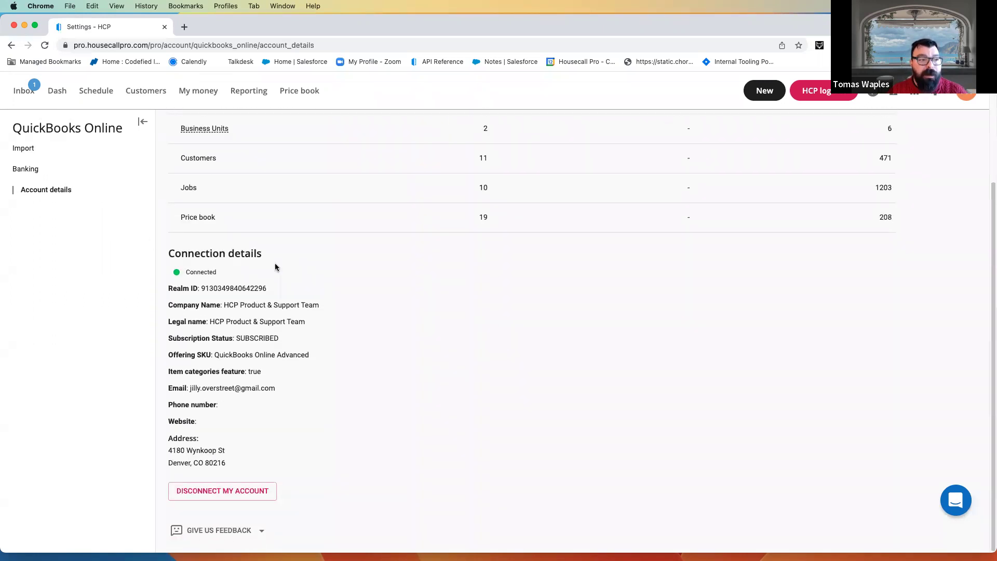
pyautogui.scroll(5, 177, 278)
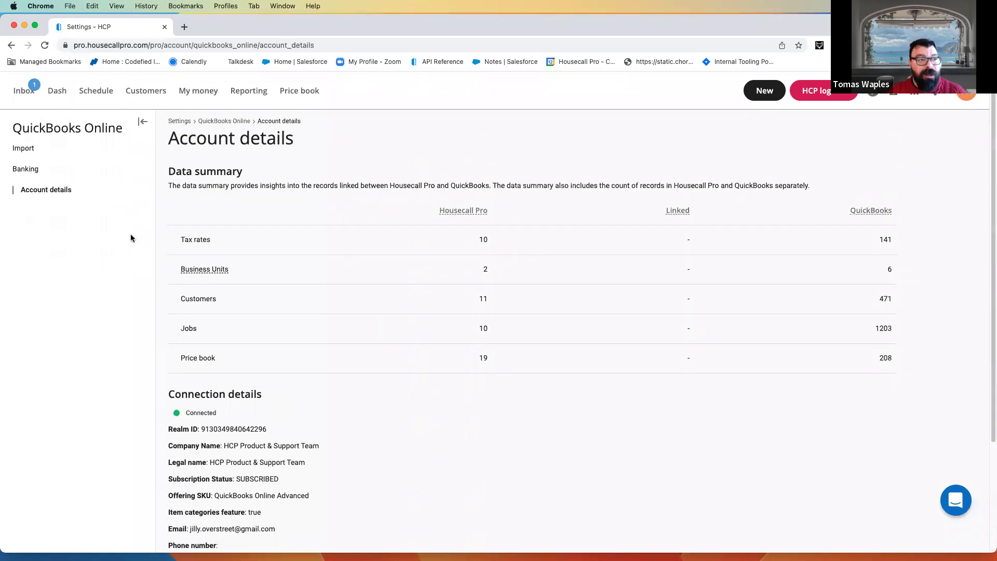